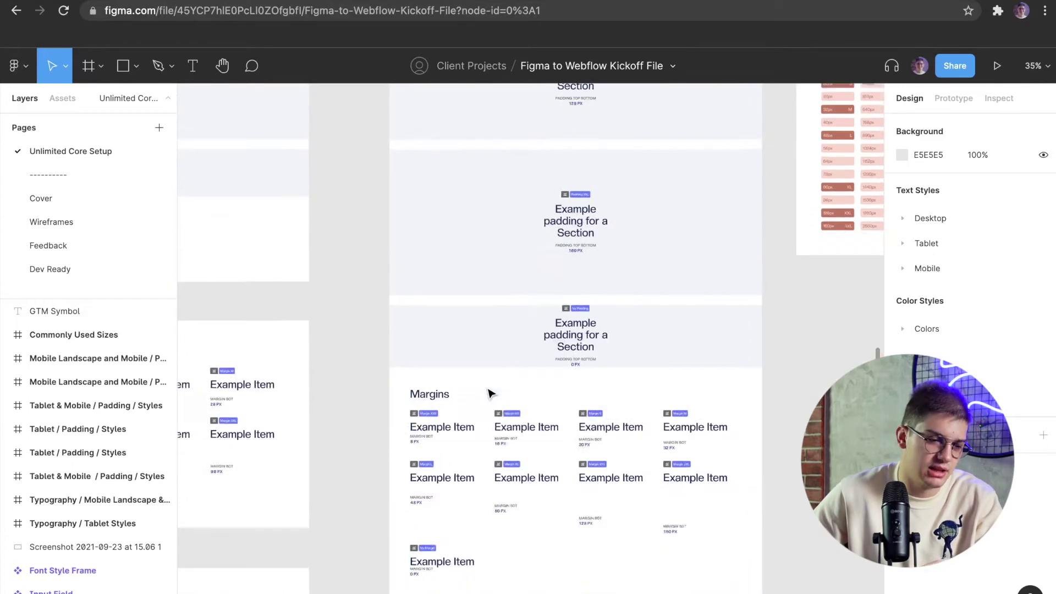
# Step: Examine the Figma kickoff file's margin, max-width, button, input field, container and flex alignment styles
pyautogui.scroll(-5, 551, 328)
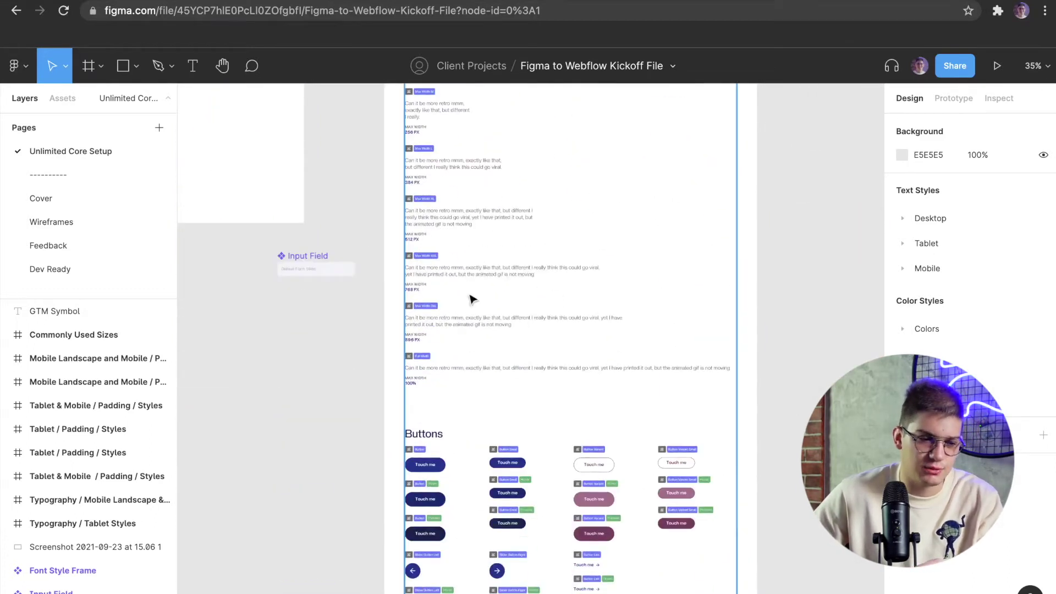
pyautogui.scroll(-5, 471, 299)
pyautogui.scroll(-2, 460, 359)
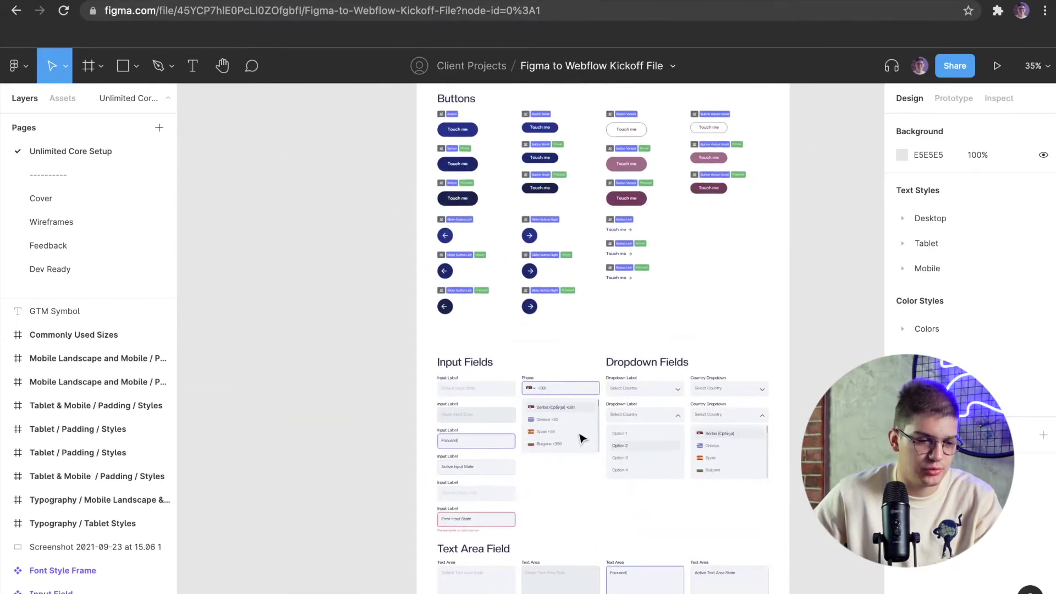
pyautogui.scroll(-4, 566, 401)
pyautogui.scroll(-3, 568, 401)
pyautogui.scroll(-5, 568, 401)
pyautogui.scroll(-4, 568, 400)
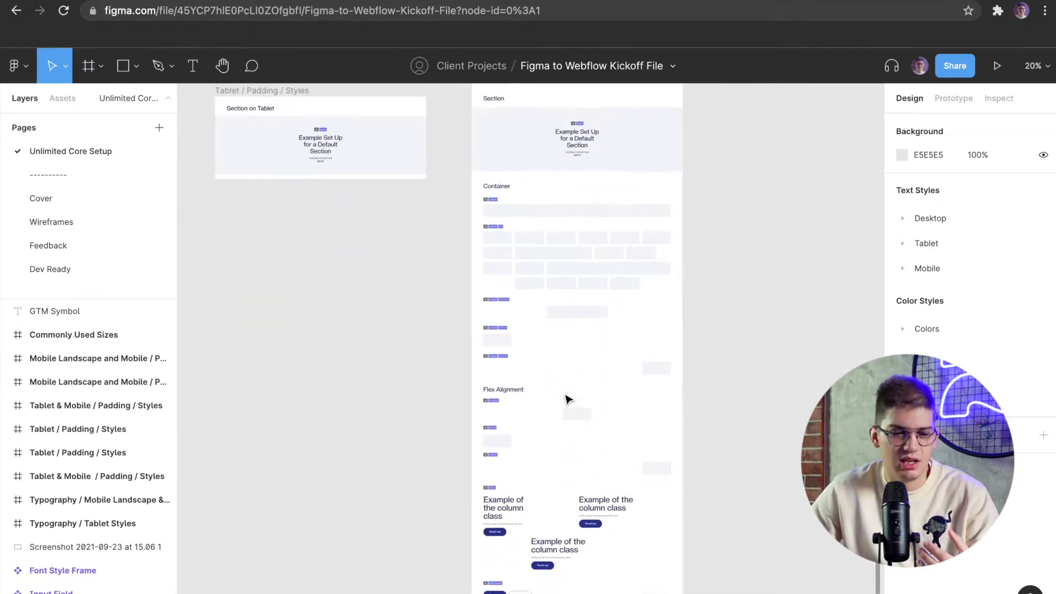
pyautogui.scroll(-5, 568, 400)
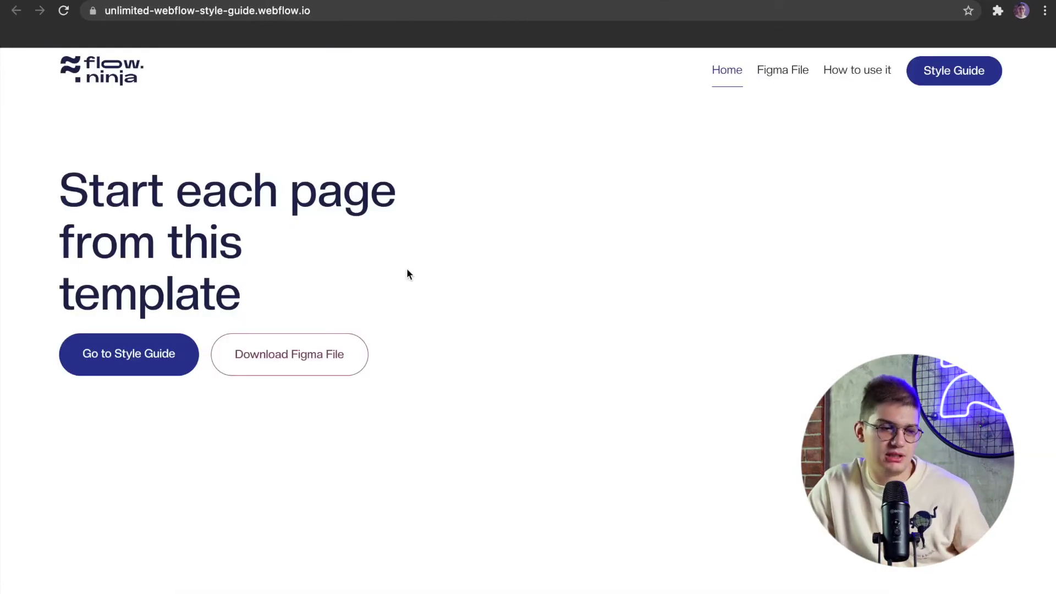
# Step: Look over the published template home page down to its footer
pyautogui.scroll(-3, 407, 272)
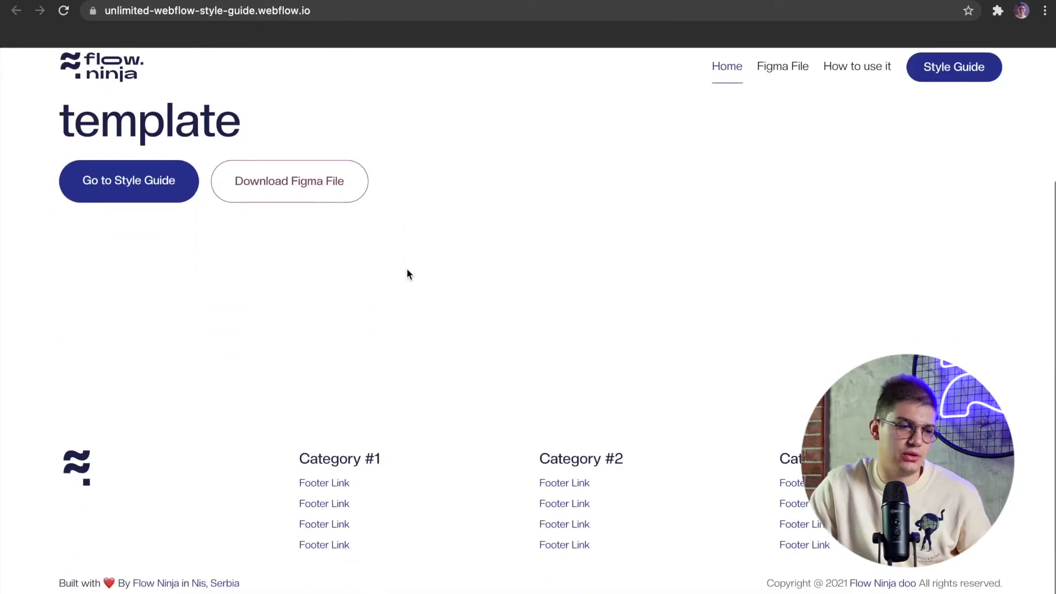
pyautogui.scroll(3, 382, 296)
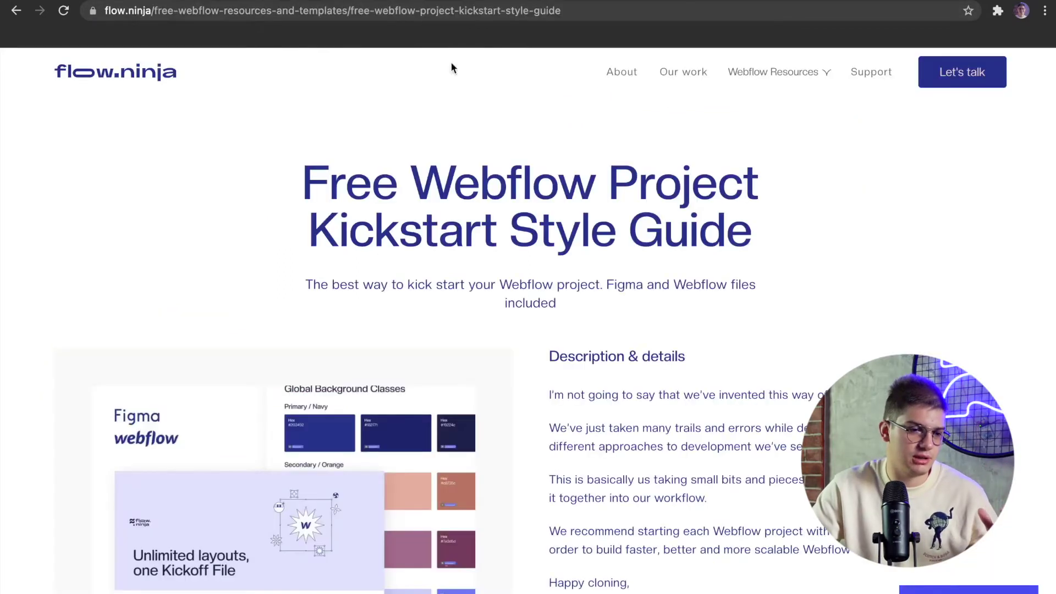
# Step: Open the Free Webflow Project Kickstart Style Guide from the site's Free Webflow Resources and review its description and download section
pyautogui.moveTo(773, 70)
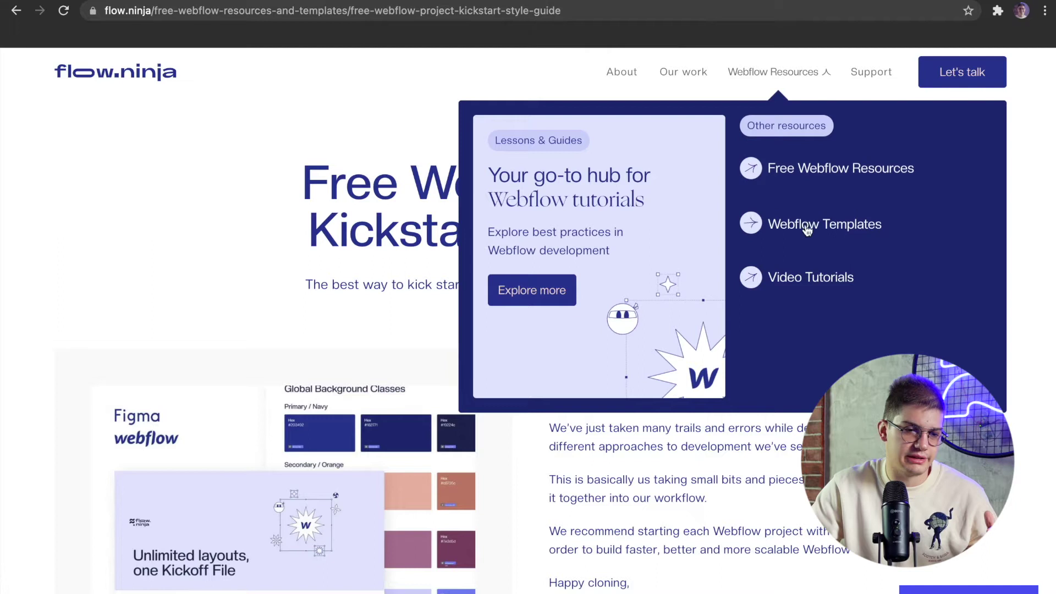
pyautogui.click(803, 166)
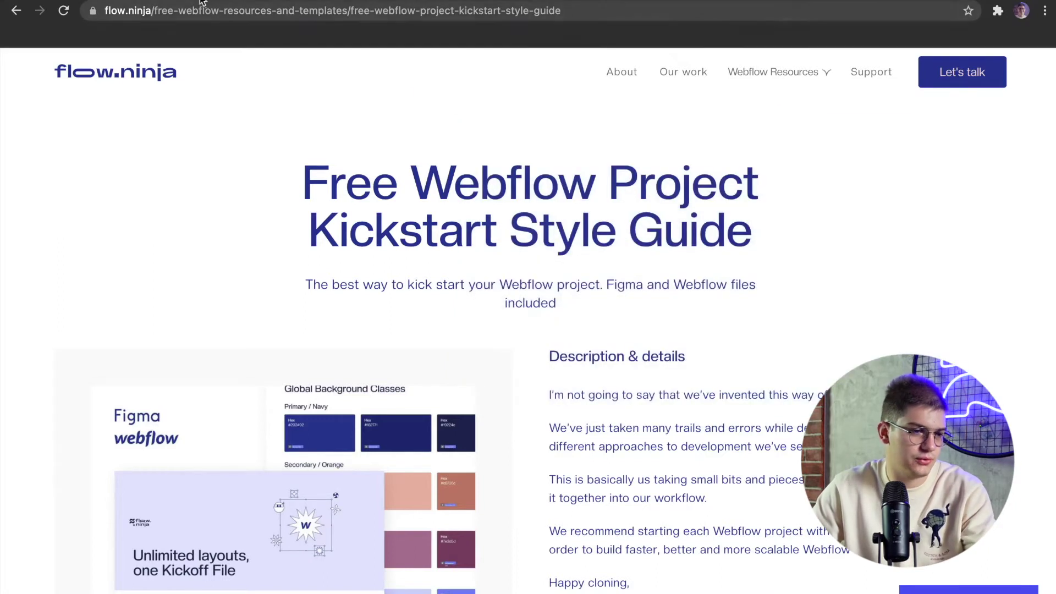
pyautogui.scroll(-3, 300, 504)
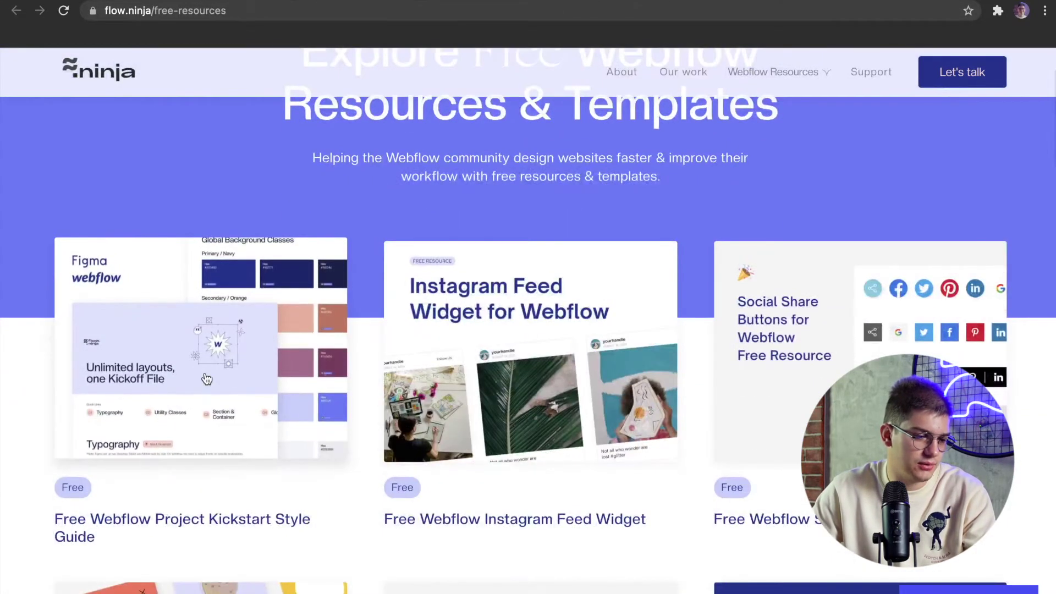
pyautogui.click(177, 400)
pyautogui.scroll(-8, 605, 443)
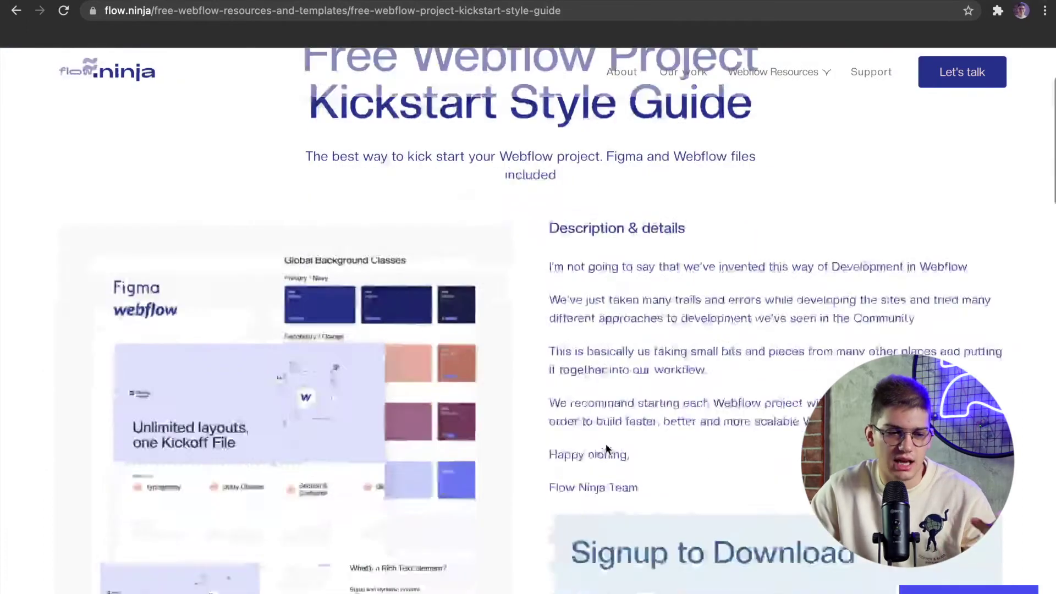
pyautogui.scroll(5, 605, 443)
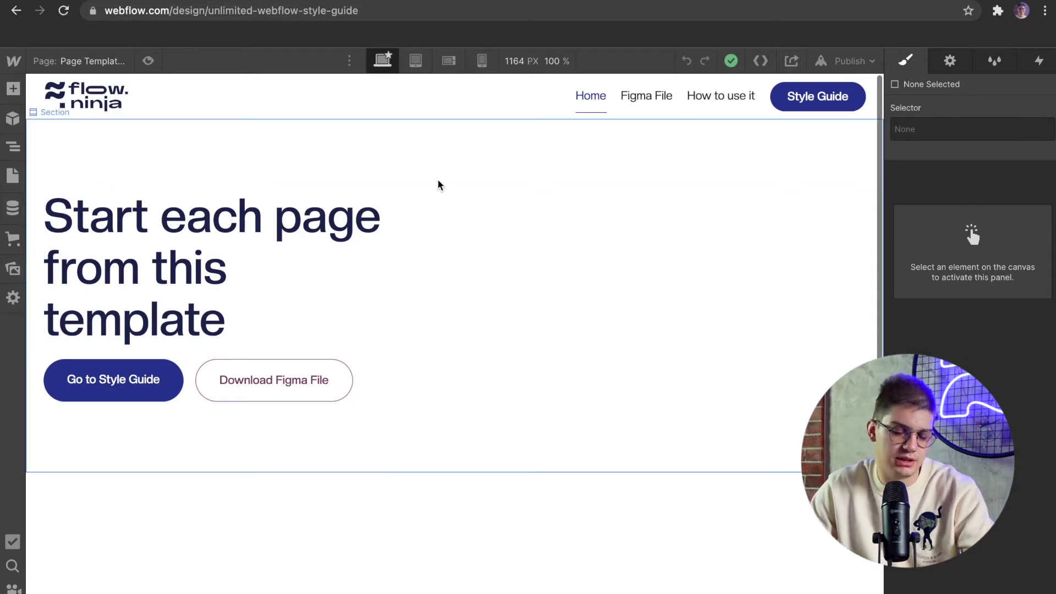
# Step: In the Webflow Designer, duplicate the Page Template page and create the copy with its default name and slug
pyautogui.press('z')
pyautogui.click(12, 175)
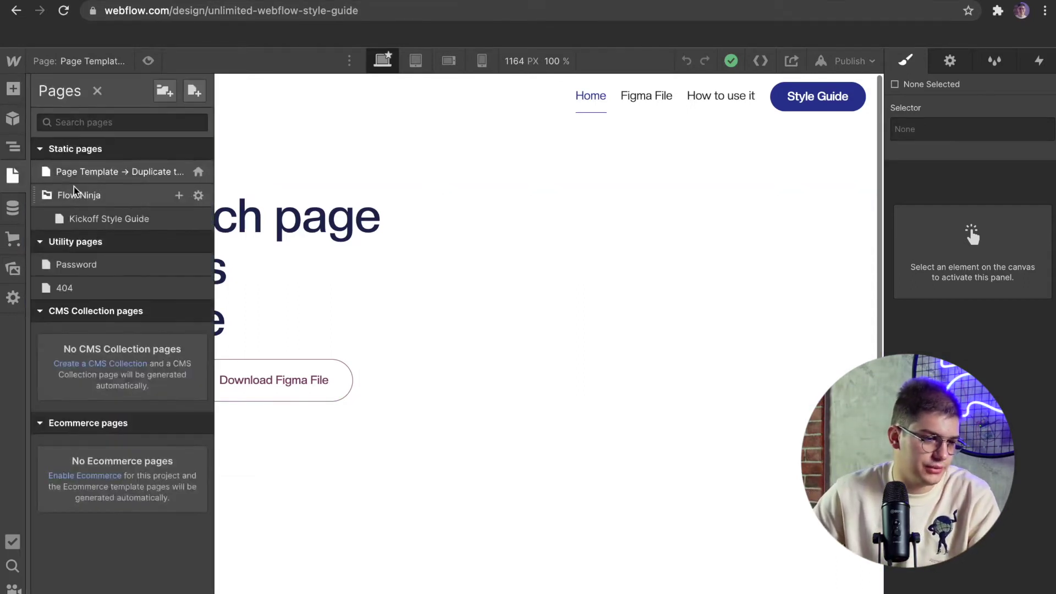
pyautogui.click(201, 172)
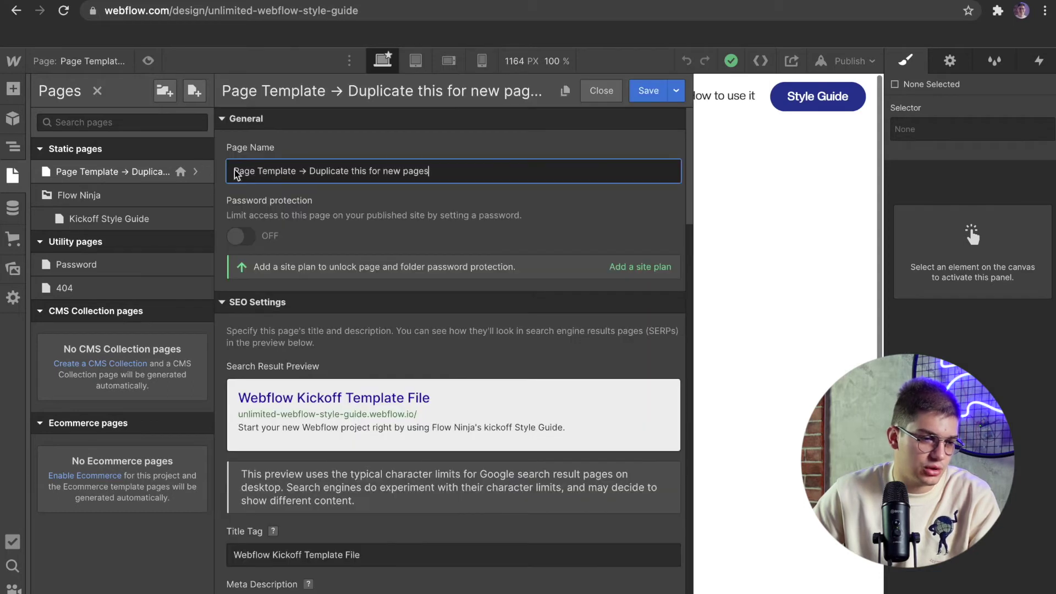
pyautogui.click(565, 91)
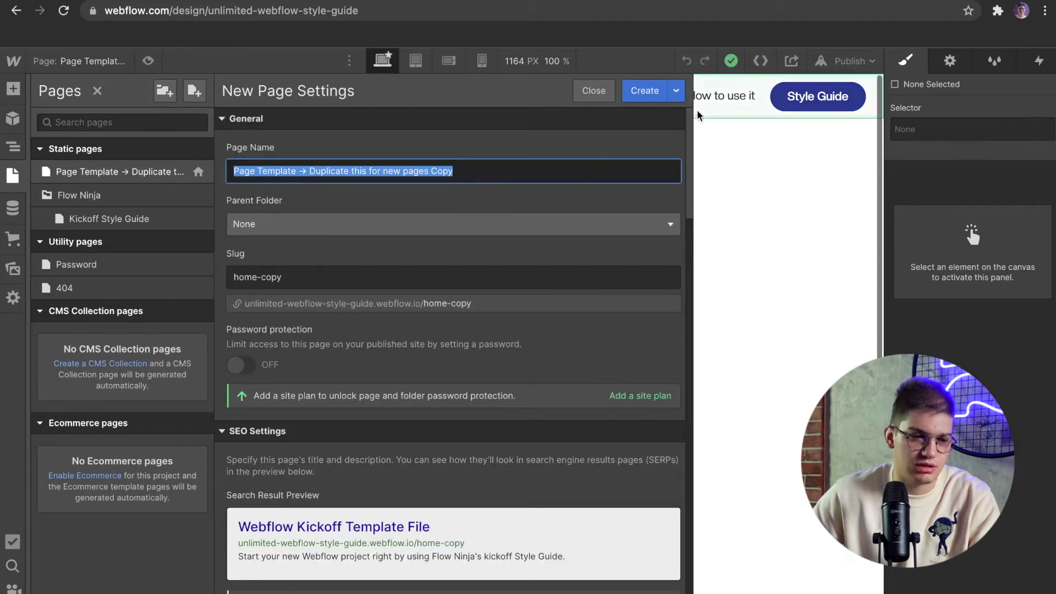
pyautogui.click(647, 90)
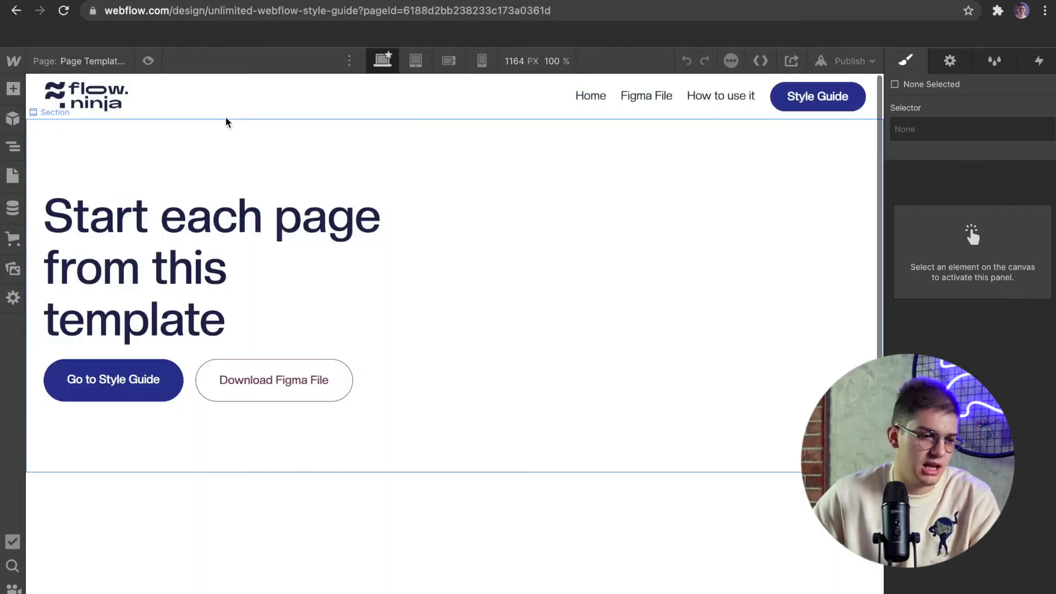
# Step: Inspect the page structure in the Navigator, expanding the Main Wrapper and checking the Navigation and Footer symbols
pyautogui.press('z')
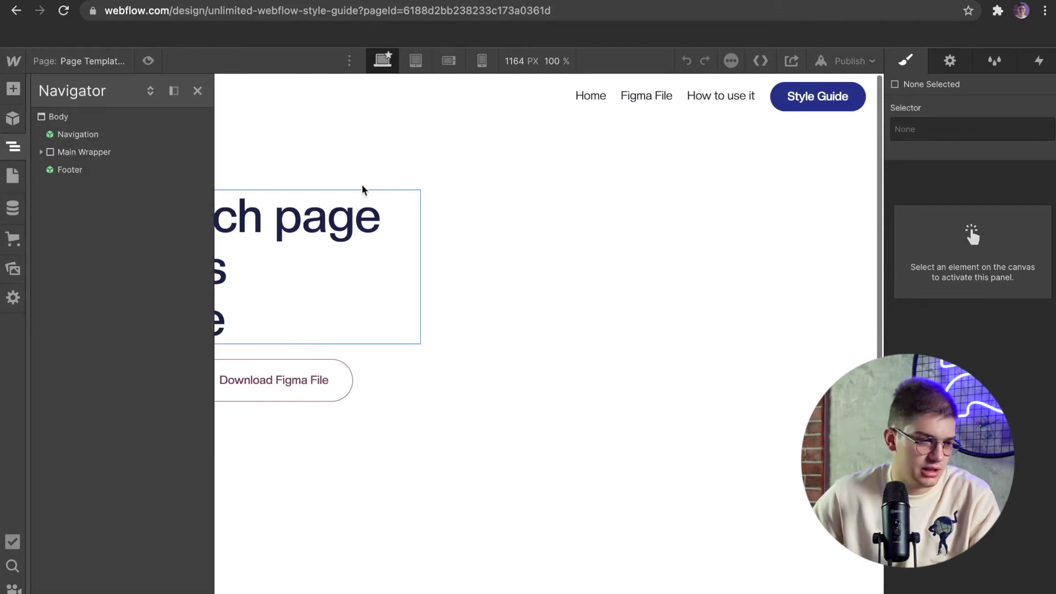
pyautogui.press('z')
pyautogui.click(273, 162)
pyautogui.press('z')
pyautogui.click(110, 152)
pyautogui.press('d')
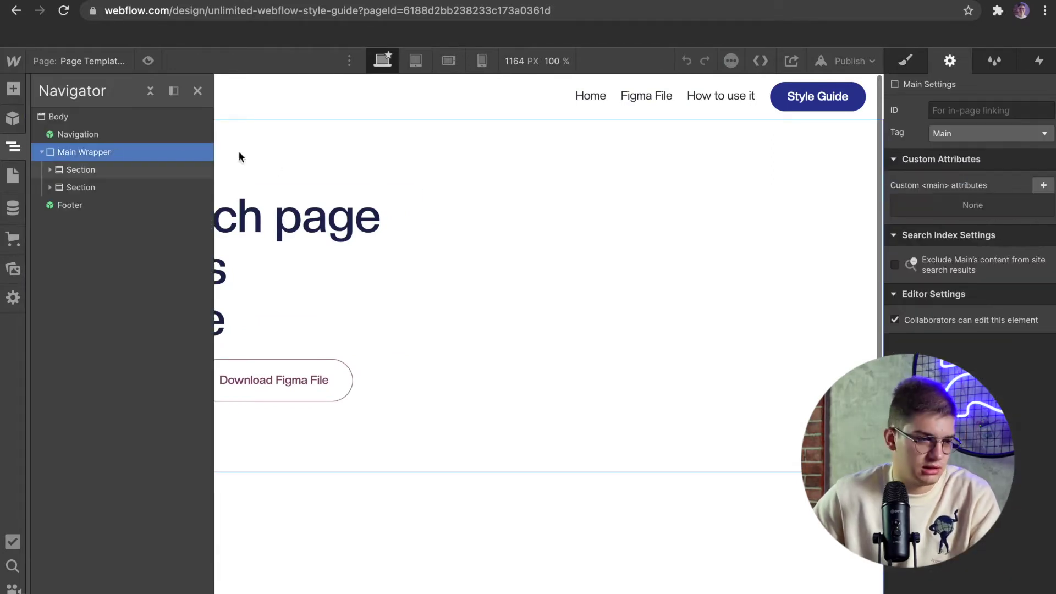
pyautogui.doubleClick(166, 132)
pyautogui.click(54, 223)
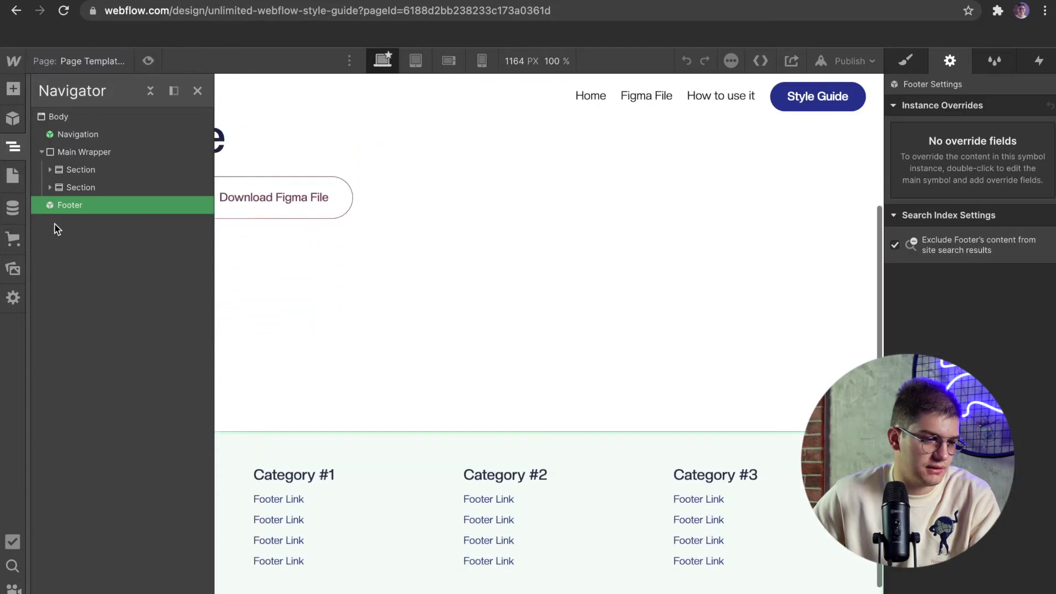
# Step: Duplicate the first section inside the Main Wrapper and undo the duplication
pyautogui.click(95, 169)
pyautogui.press('s')
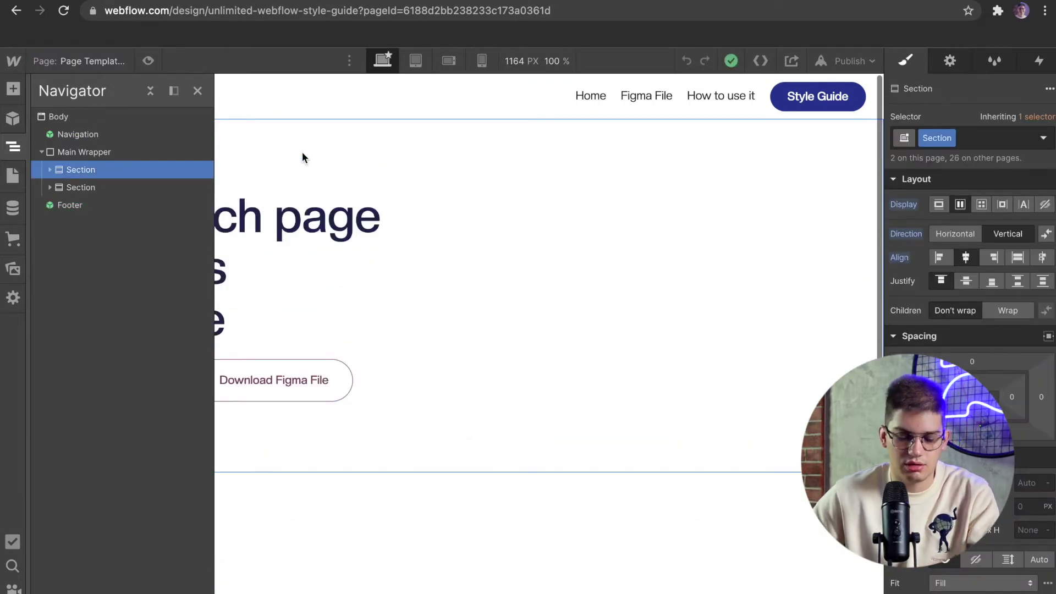
pyautogui.hotkey('ctrl', 'd')
pyautogui.click(363, 498)
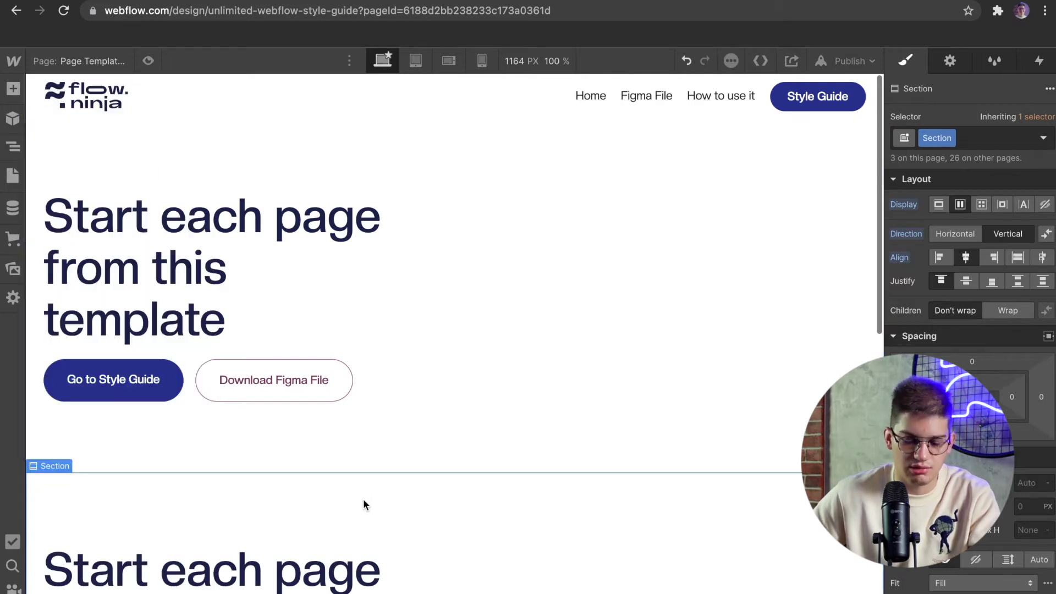
pyautogui.hotkey('ctrl', 'z')
# Step: Delete the duplicated Page Template page from the project
pyautogui.press('p')
pyautogui.click(198, 195)
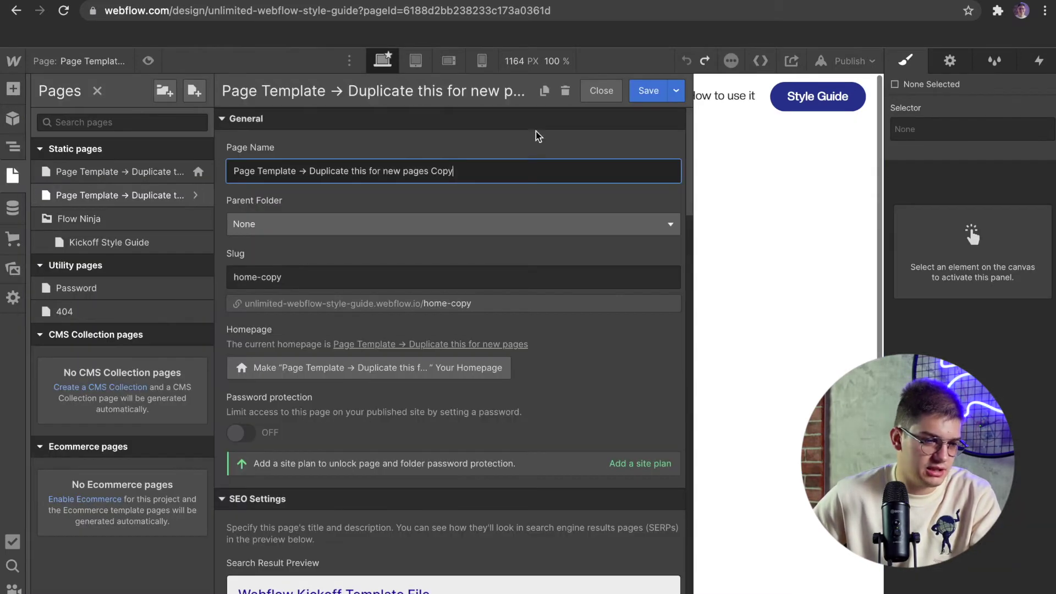
pyautogui.click(565, 92)
pyautogui.click(671, 382)
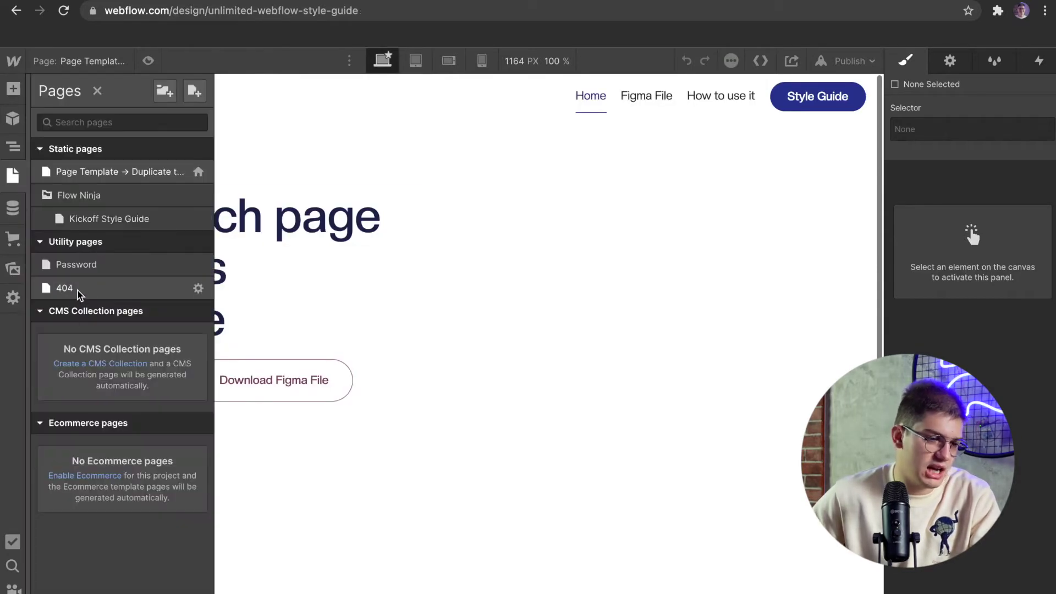
# Step: View the designs of the 404 and Password utility pages
pyautogui.click(80, 289)
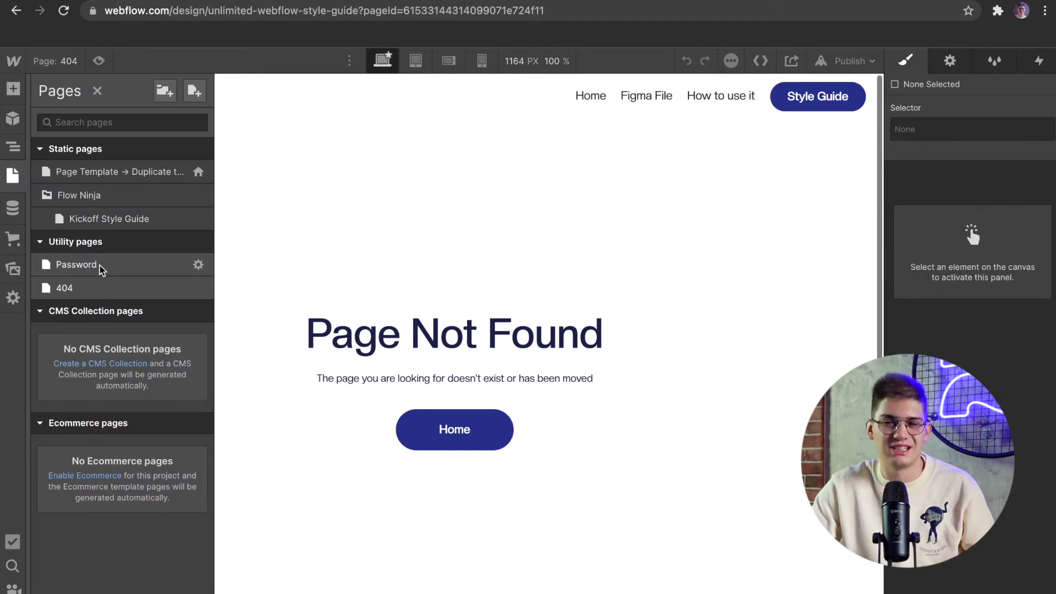
pyautogui.click(101, 268)
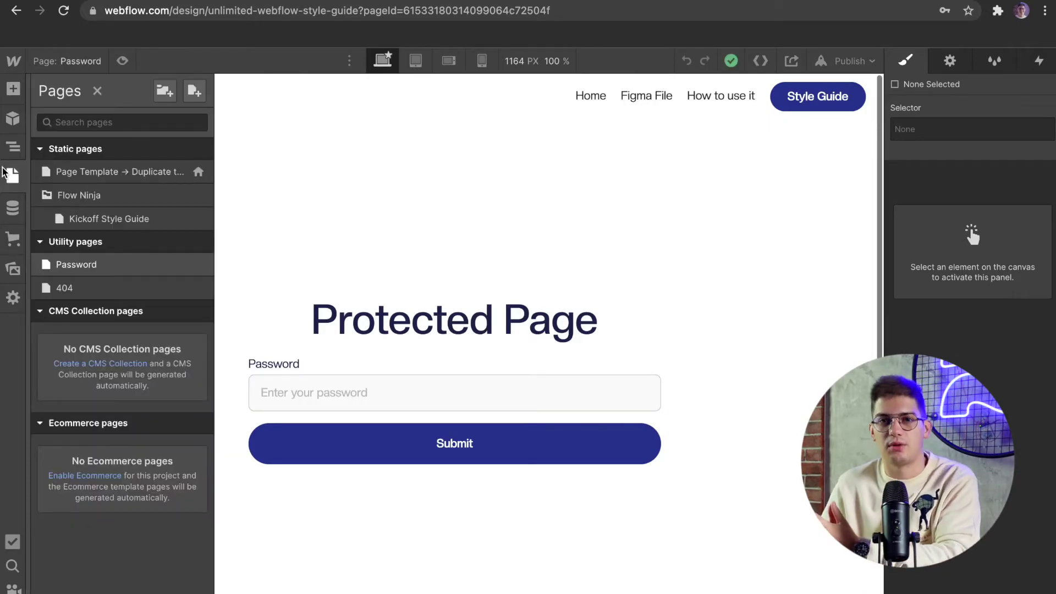
# Step: Open the Kickoff Style Guide page and compare its Project Set Up section with the Figma kickoff file
pyautogui.click(113, 223)
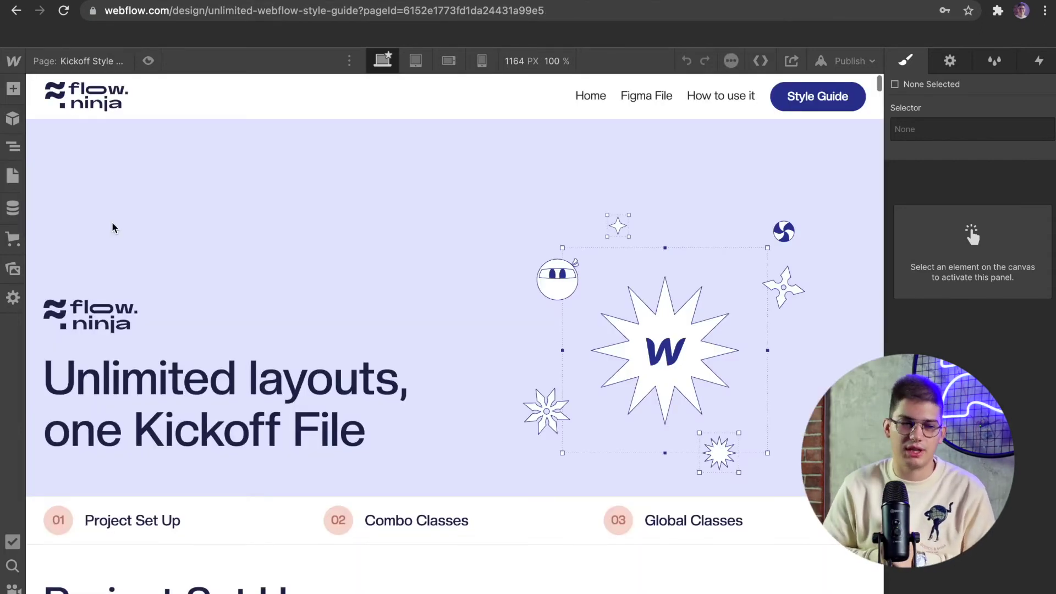
pyautogui.scroll(-7, 113, 227)
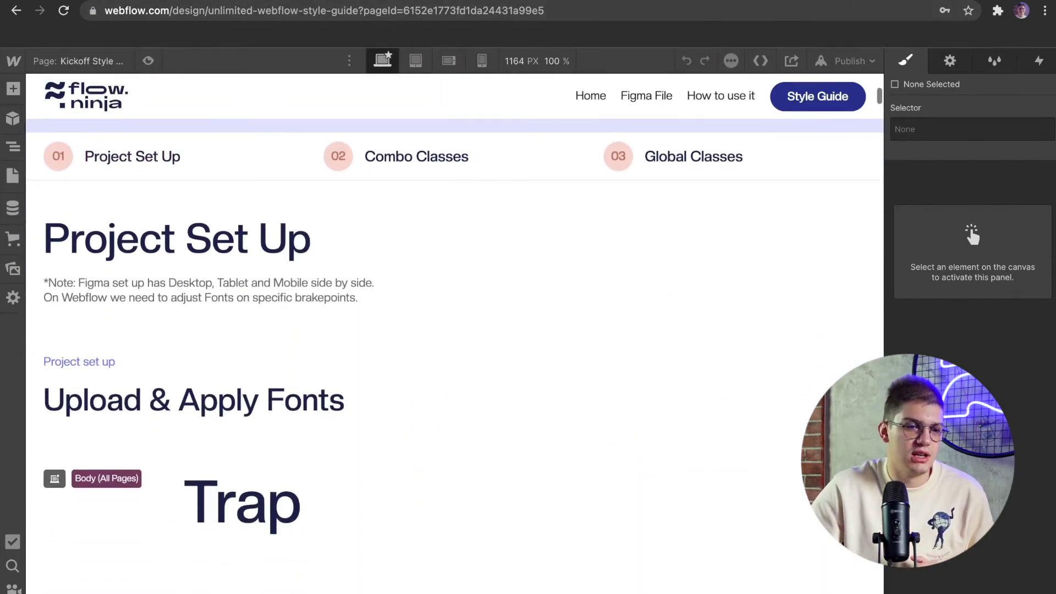
pyautogui.hotkey('ctrl', 'Tab')
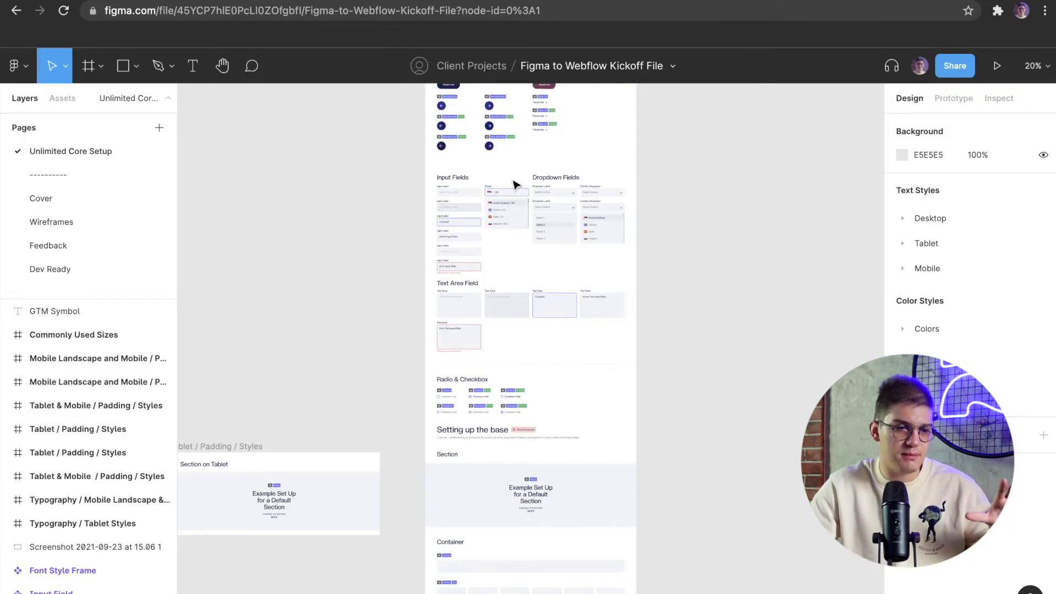
pyautogui.scroll(-5, 516, 184)
pyautogui.scroll(10, 516, 185)
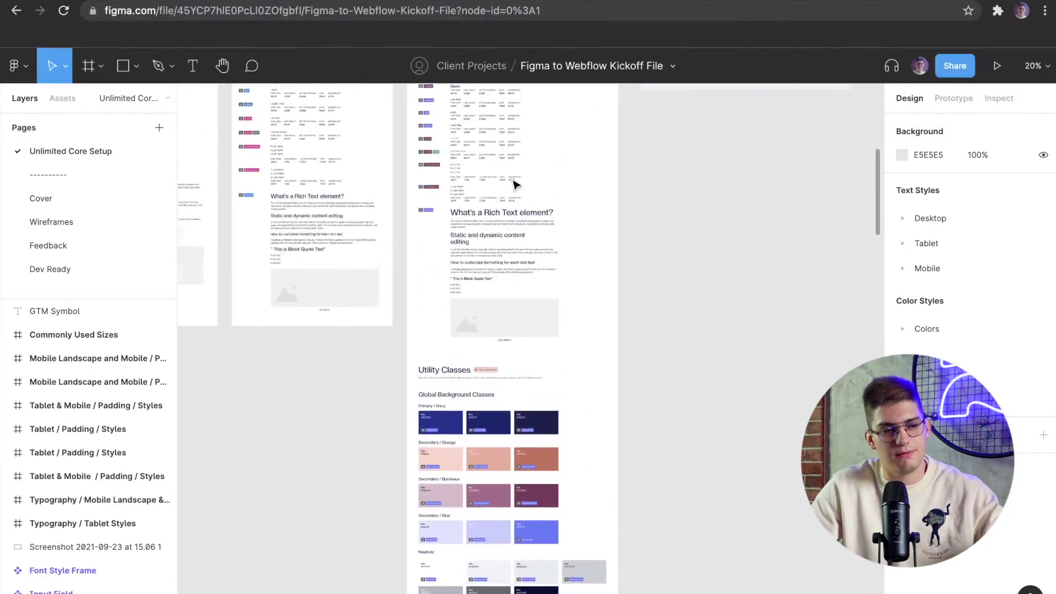
pyautogui.hotkey('ctrl', 'shift', 'Tab')
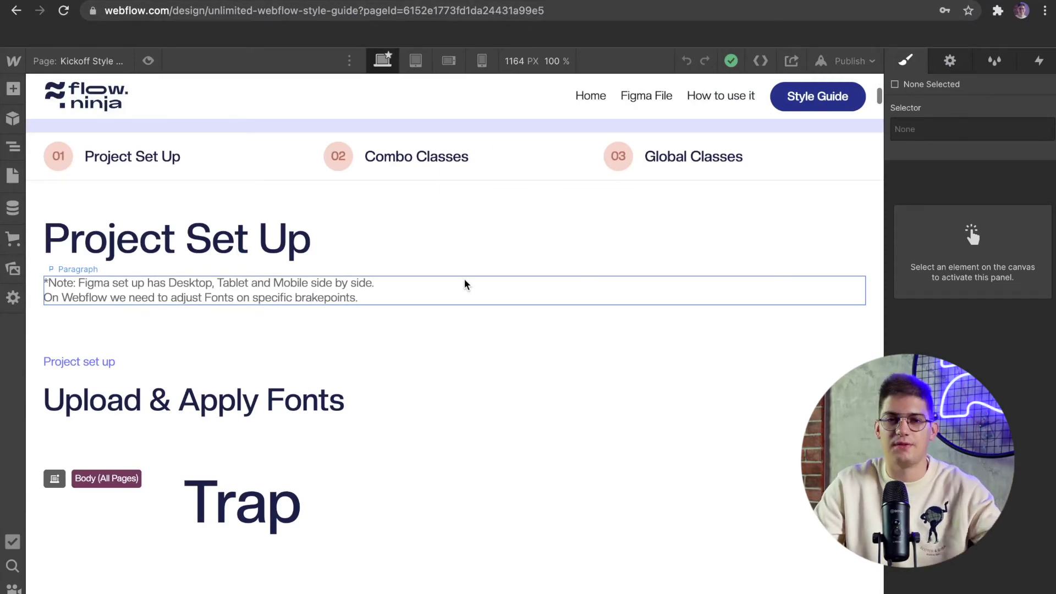
# Step: Review the style guide's global font styles and inspect the available HTML tag and class selectors for Heading 4
pyautogui.scroll(-13, 465, 284)
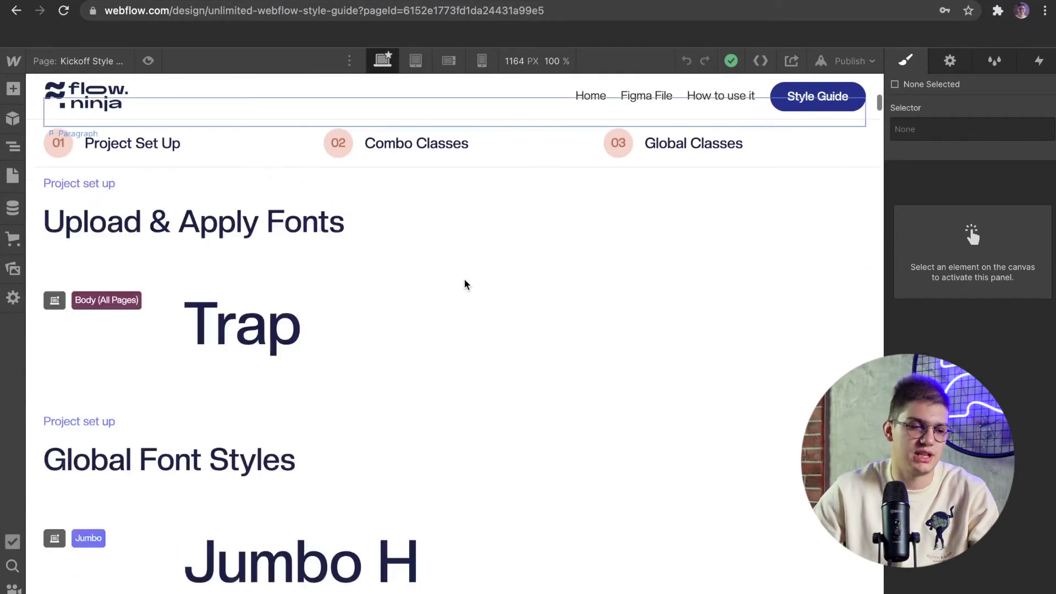
pyautogui.scroll(-1, 307, 367)
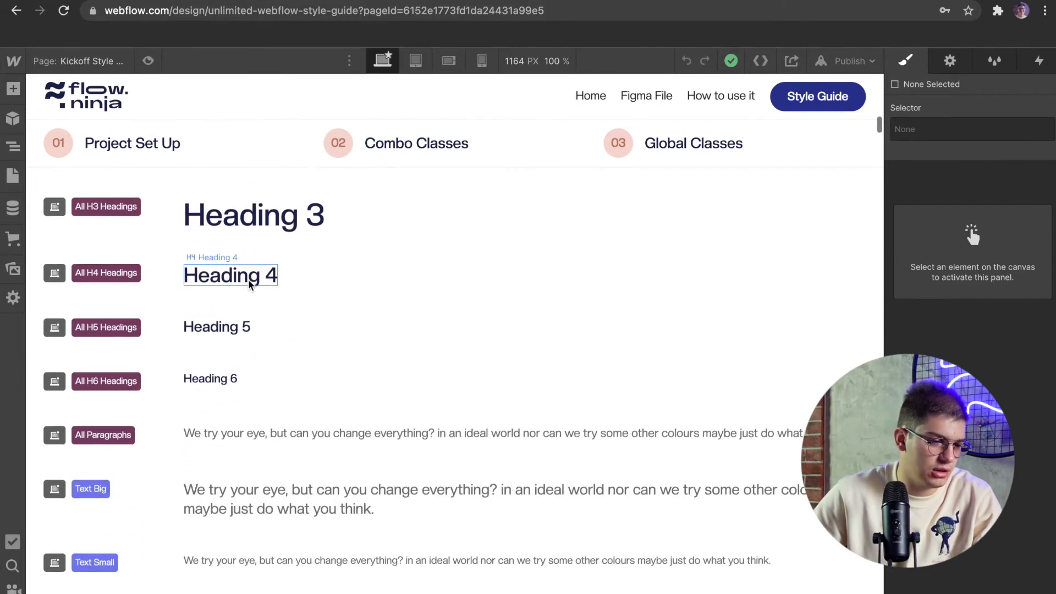
pyautogui.click(248, 277)
pyautogui.click(975, 138)
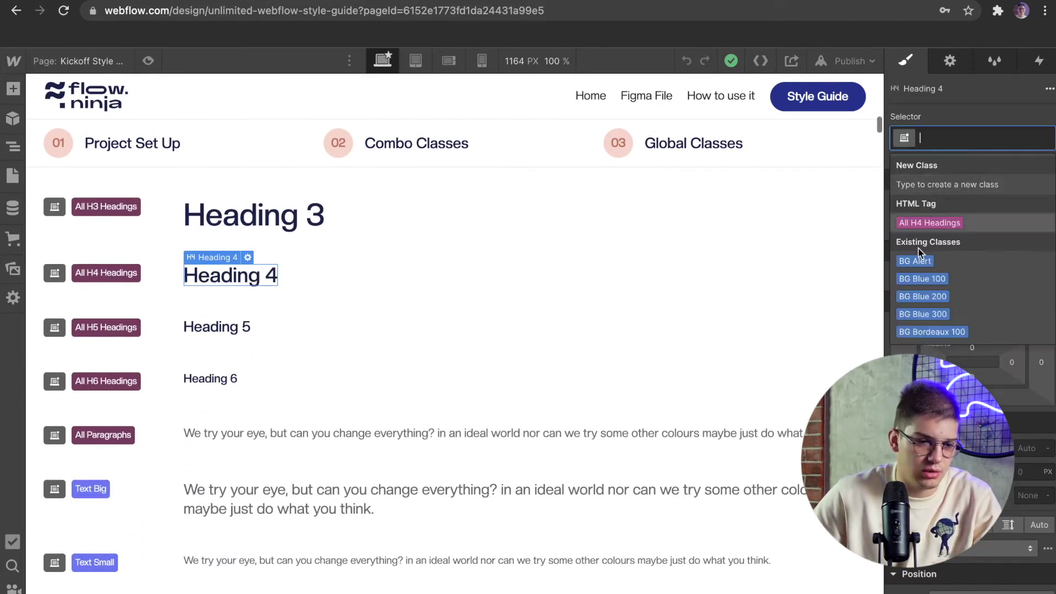
pyautogui.click(436, 463)
# Step: Examine the style guide's rich text example and the Primary / Navy and Secondary / Orange background classes
pyautogui.scroll(-6, 436, 464)
pyautogui.scroll(-5, 436, 463)
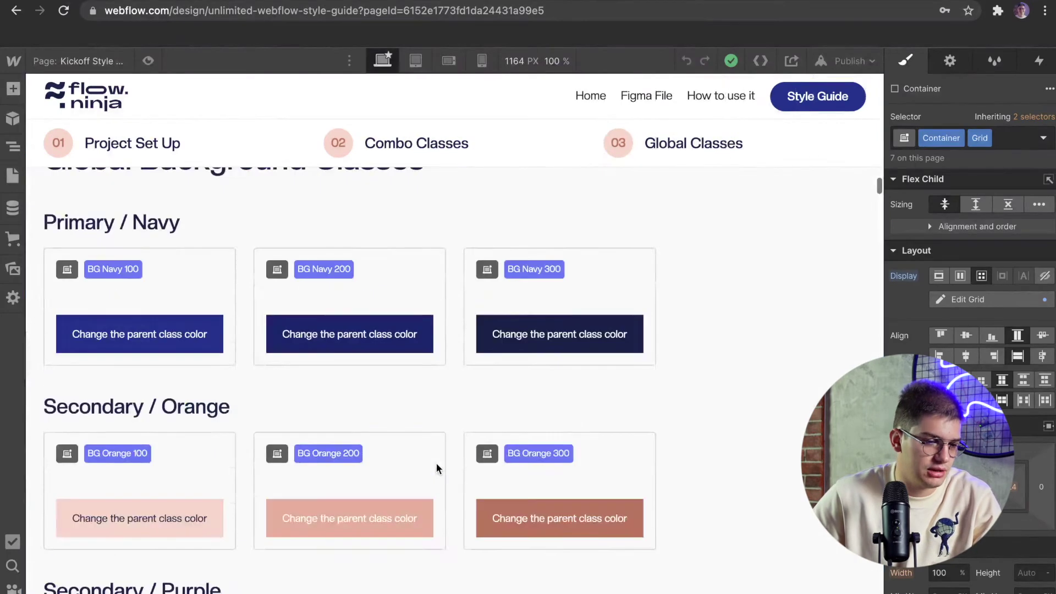
pyautogui.scroll(5, 437, 463)
pyautogui.scroll(-1, 291, 451)
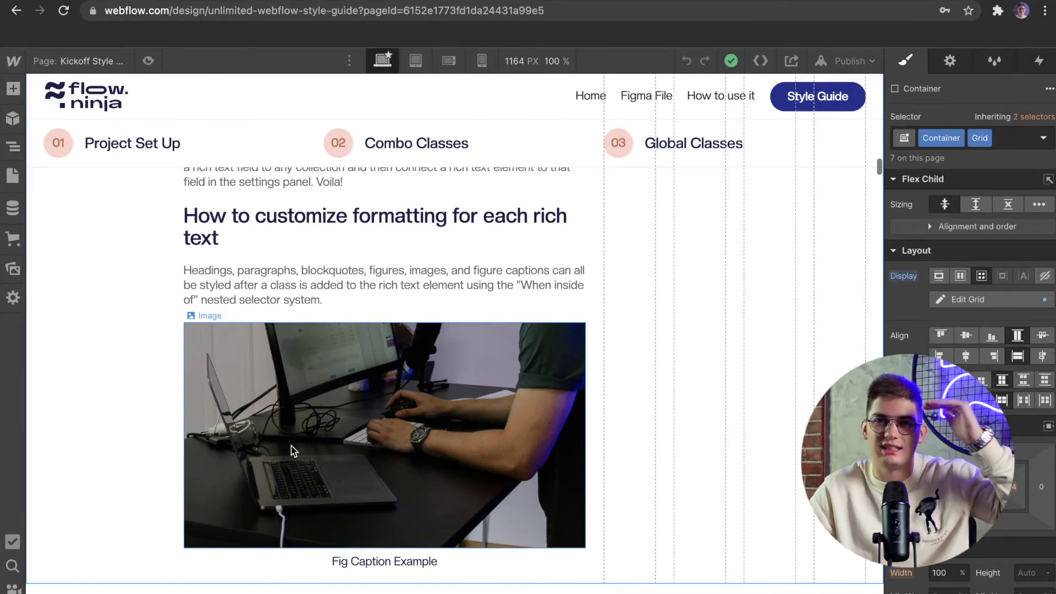
pyautogui.scroll(-6, 235, 474)
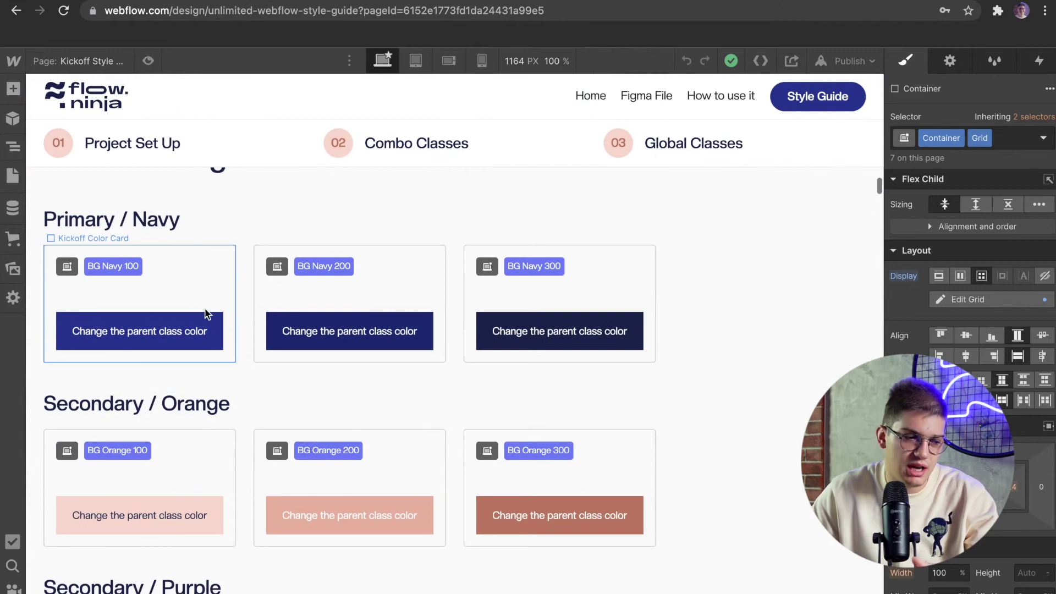
# Step: Inspect the classes applied to the BG Navy 100 color block and to the helper text nested inside it
pyautogui.click(209, 317)
pyautogui.scroll(1, 194, 302)
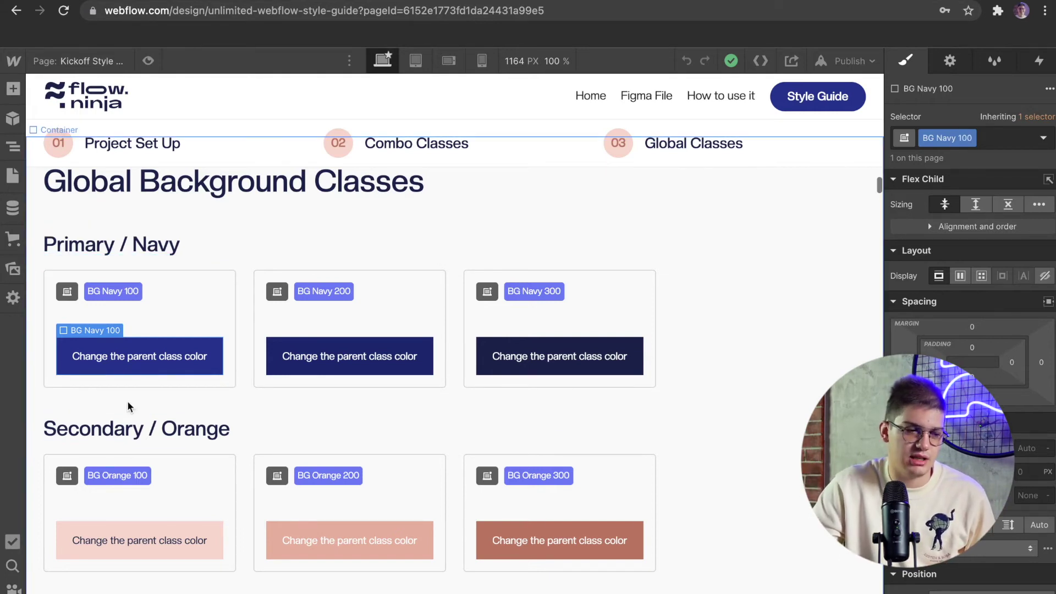
pyautogui.click(121, 366)
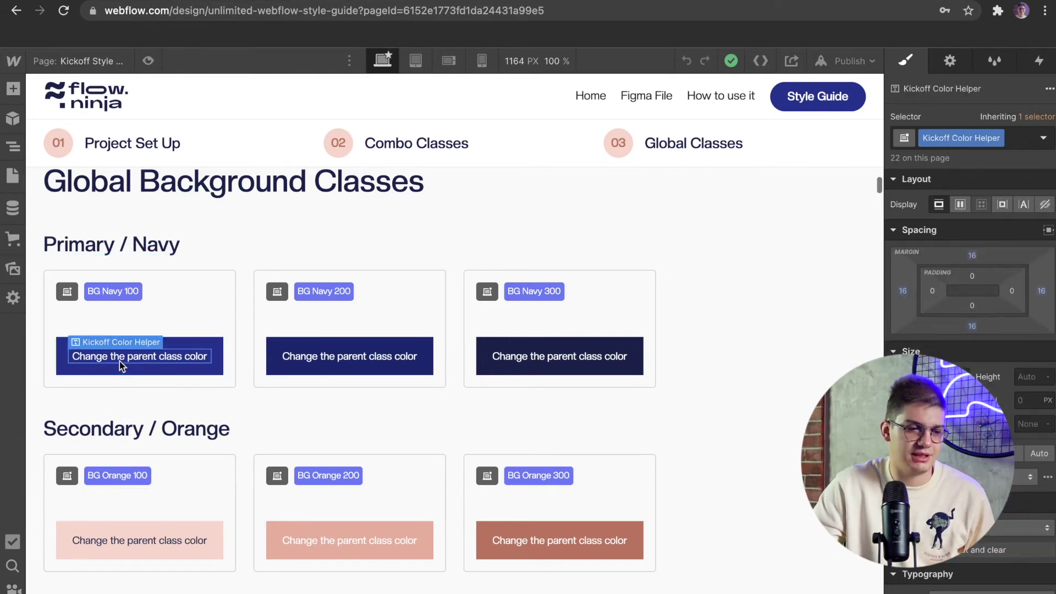
pyautogui.click(205, 346)
# Step: Examine the States Colors backgrounds and the Global, Neutral and Brand Text Colors in the style guide, and return toward its beginning
pyautogui.scroll(-7, 79, 394)
pyautogui.scroll(-10, 78, 390)
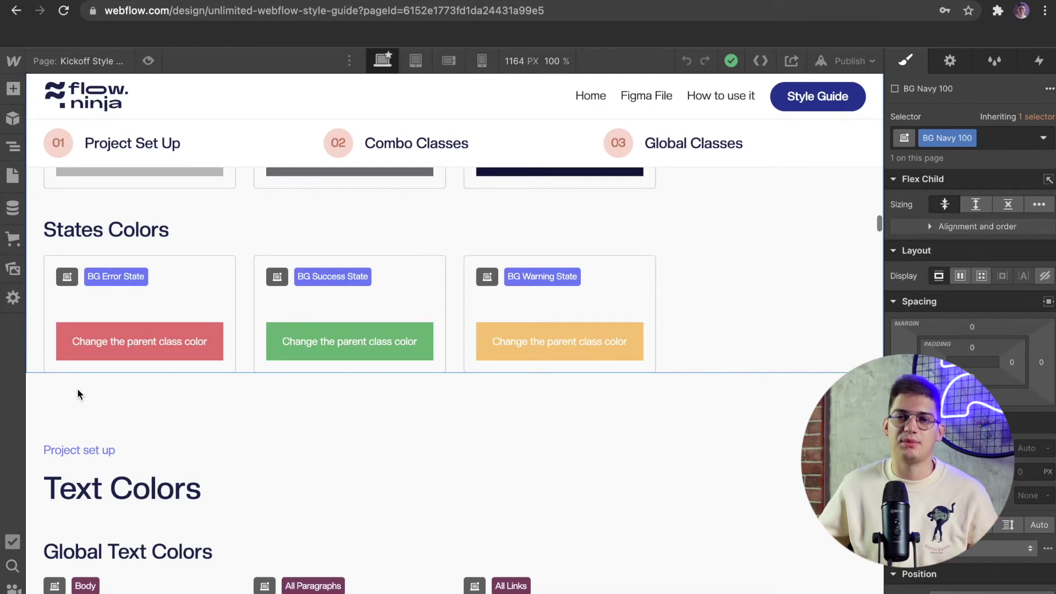
pyautogui.scroll(-12, 77, 388)
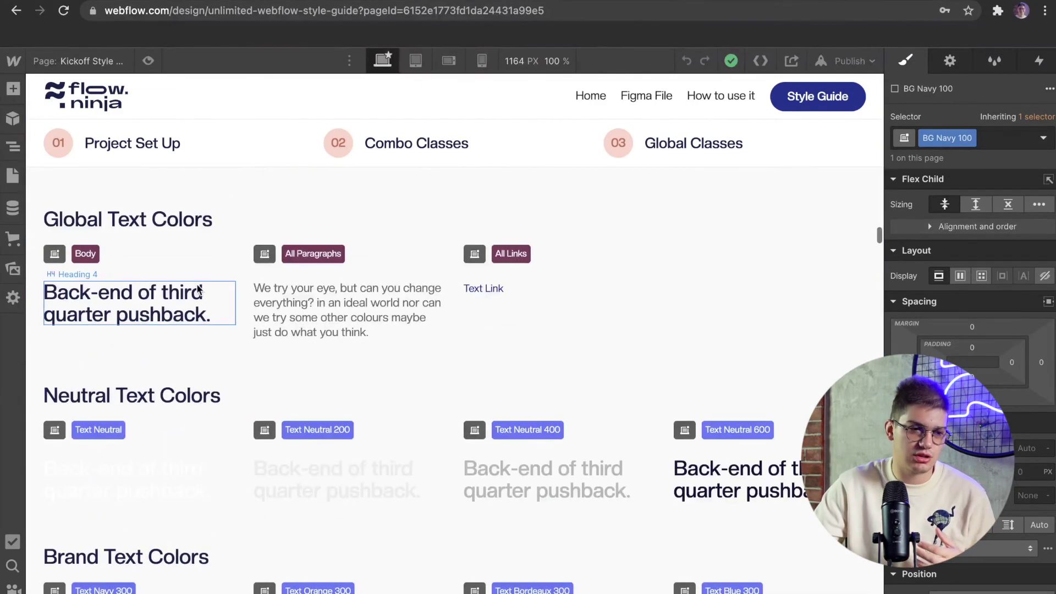
pyautogui.scroll(20, 198, 290)
pyautogui.scroll(20, 198, 290)
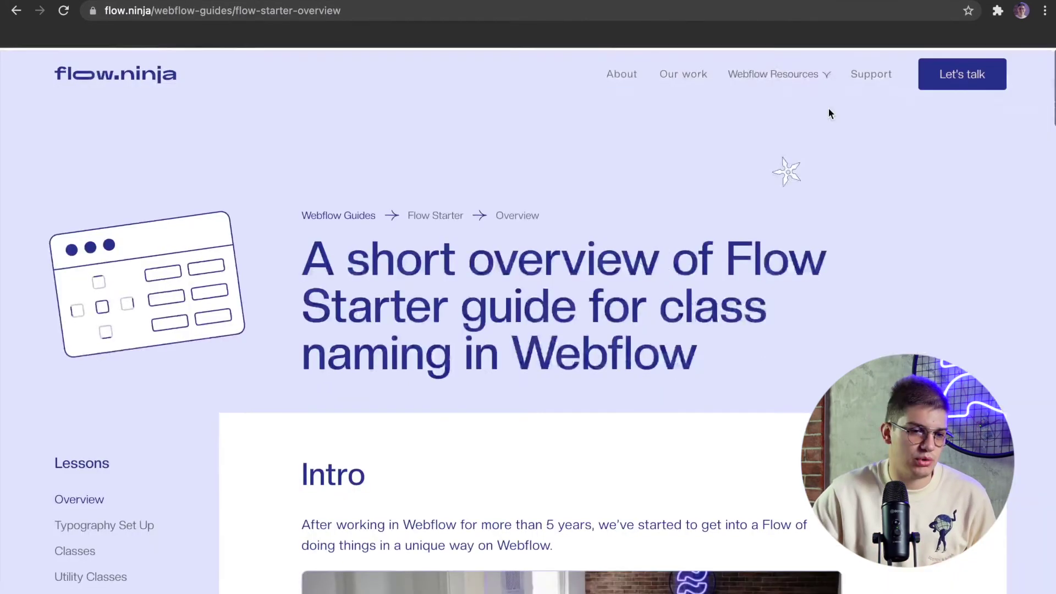
# Step: Switch to the flow.ninja Flow Starter guide and look over its Webflow resources and the Overview, Typography Set Up and Classes lessons
pyautogui.moveTo(751, 75)
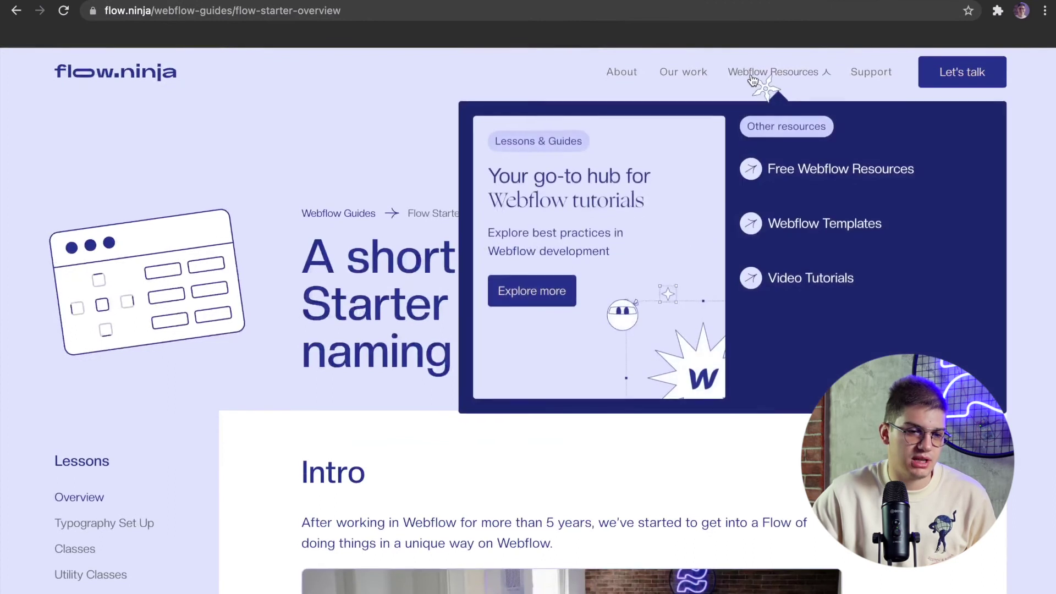
pyautogui.scroll(-4, 330, 357)
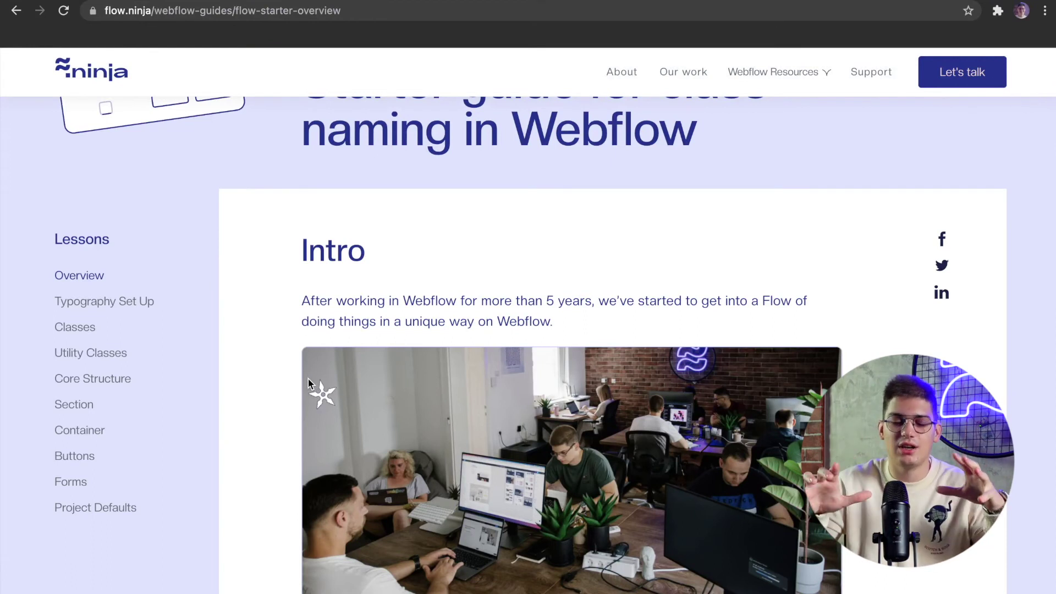
pyautogui.click(125, 307)
pyautogui.scroll(-3, 344, 379)
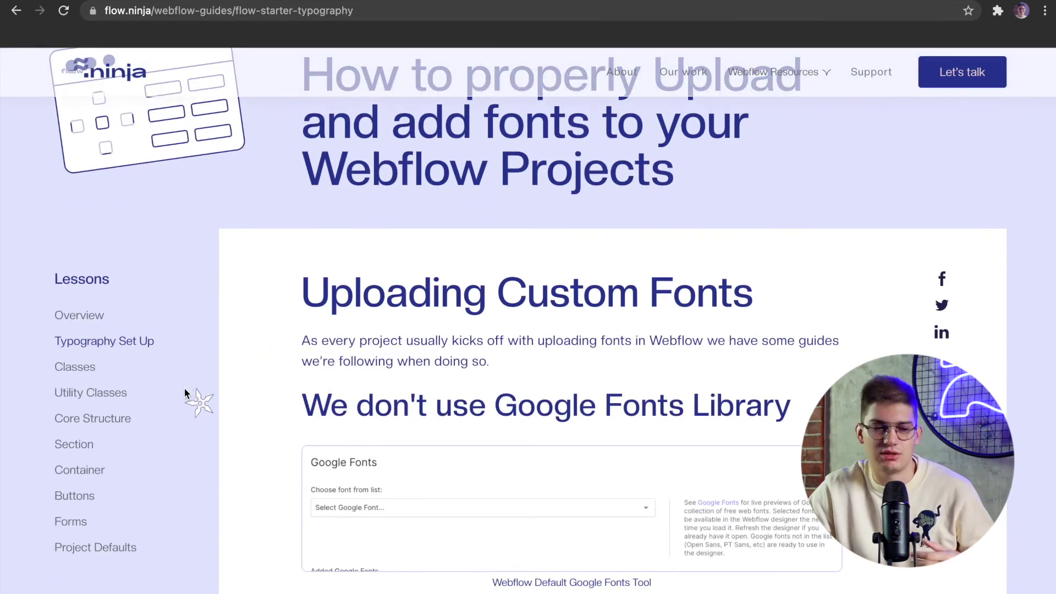
pyautogui.click(88, 366)
pyautogui.scroll(-4, 403, 391)
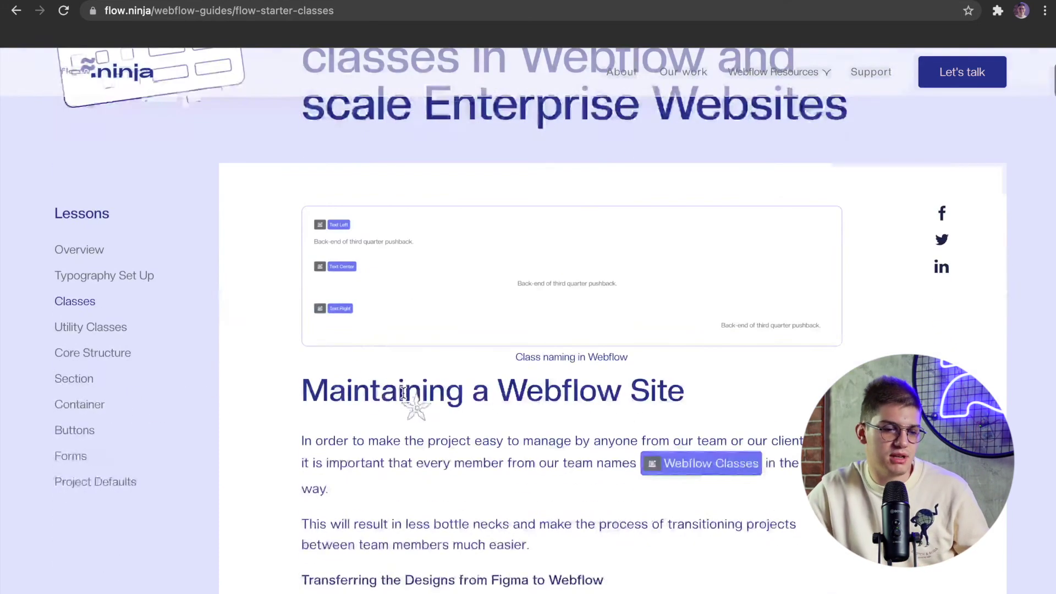